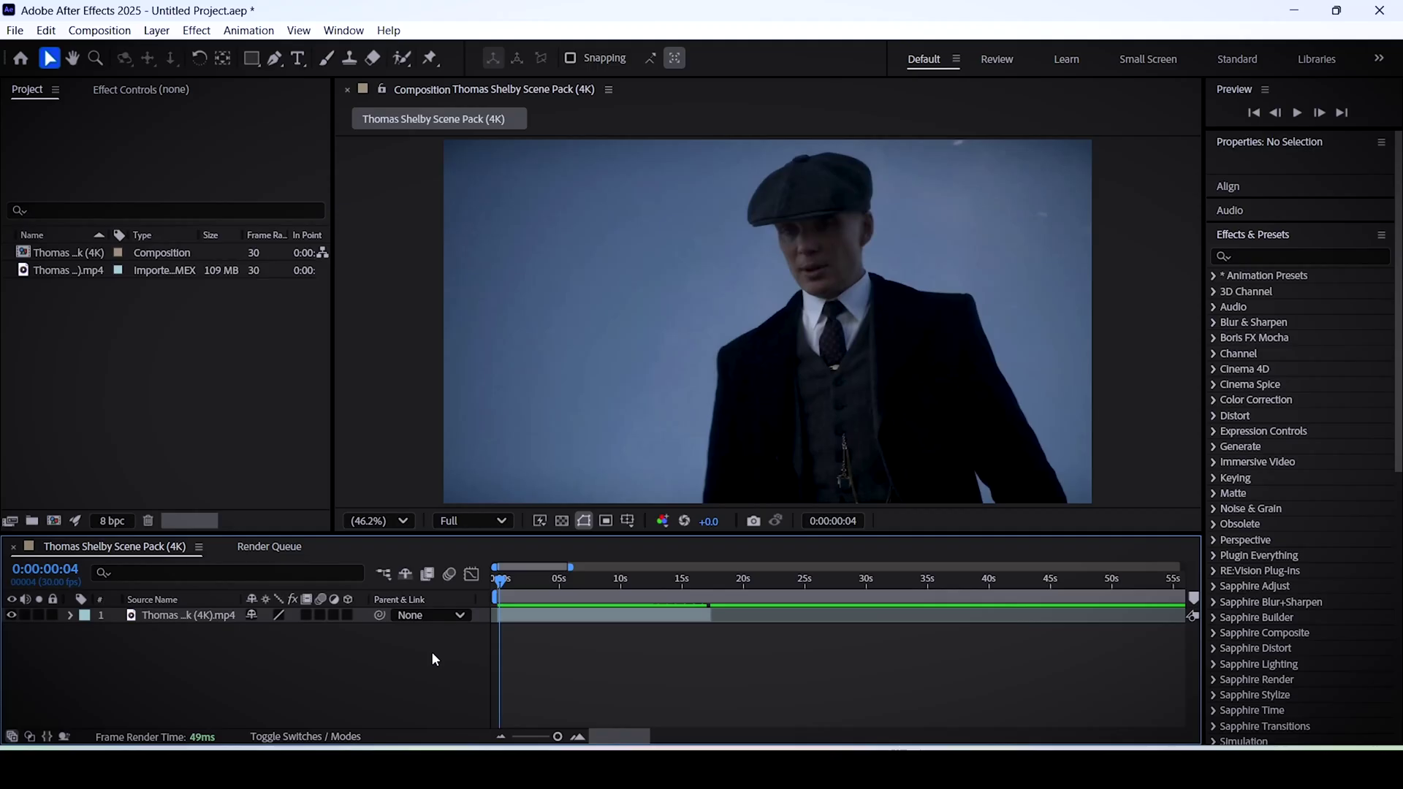
Step: Preview the 4K clip in the Thomas Shelby Scene Pack composition
key("space")
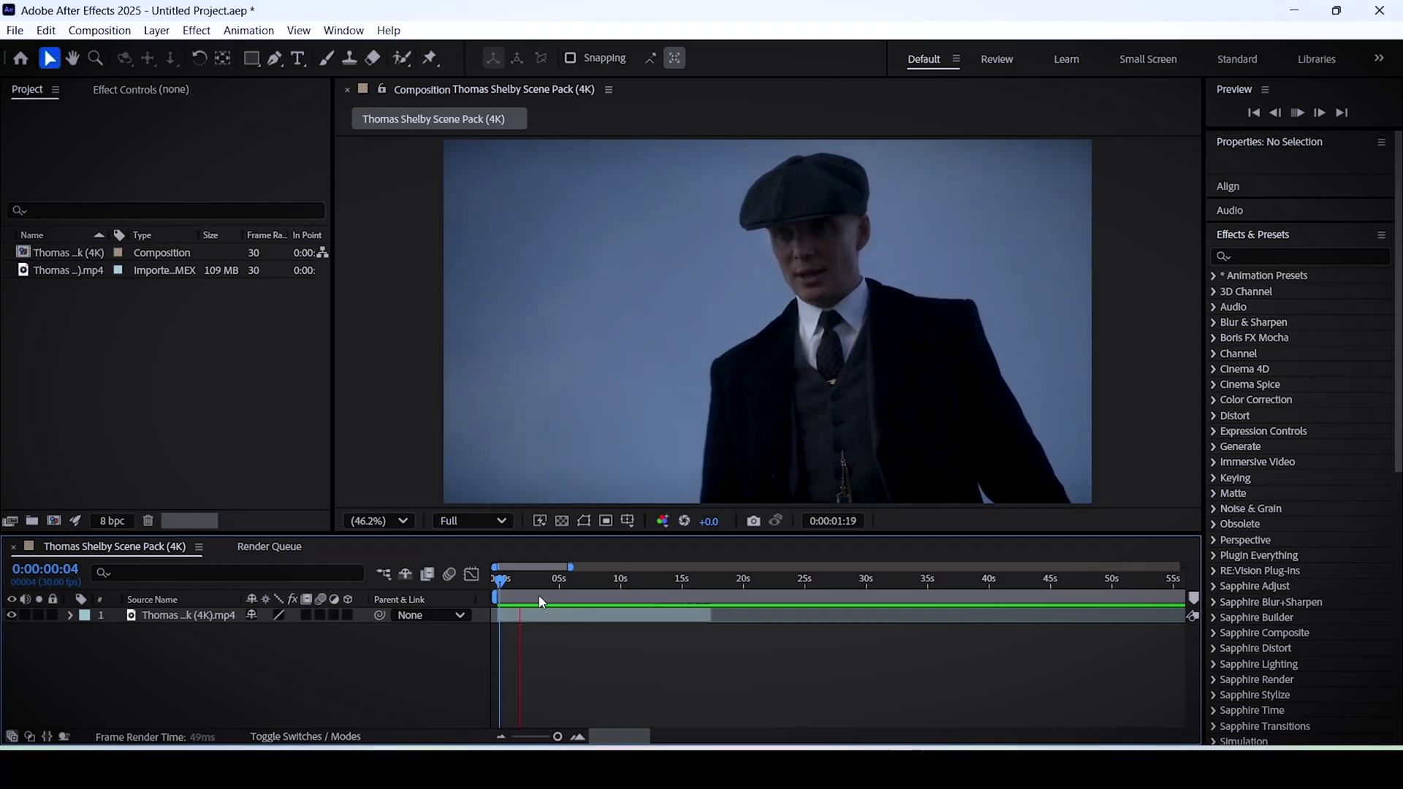
Step: Add a new adjustment layer and apply the Strobe Light effect to it
right_click(244, 662)
mouse_move(329, 441)
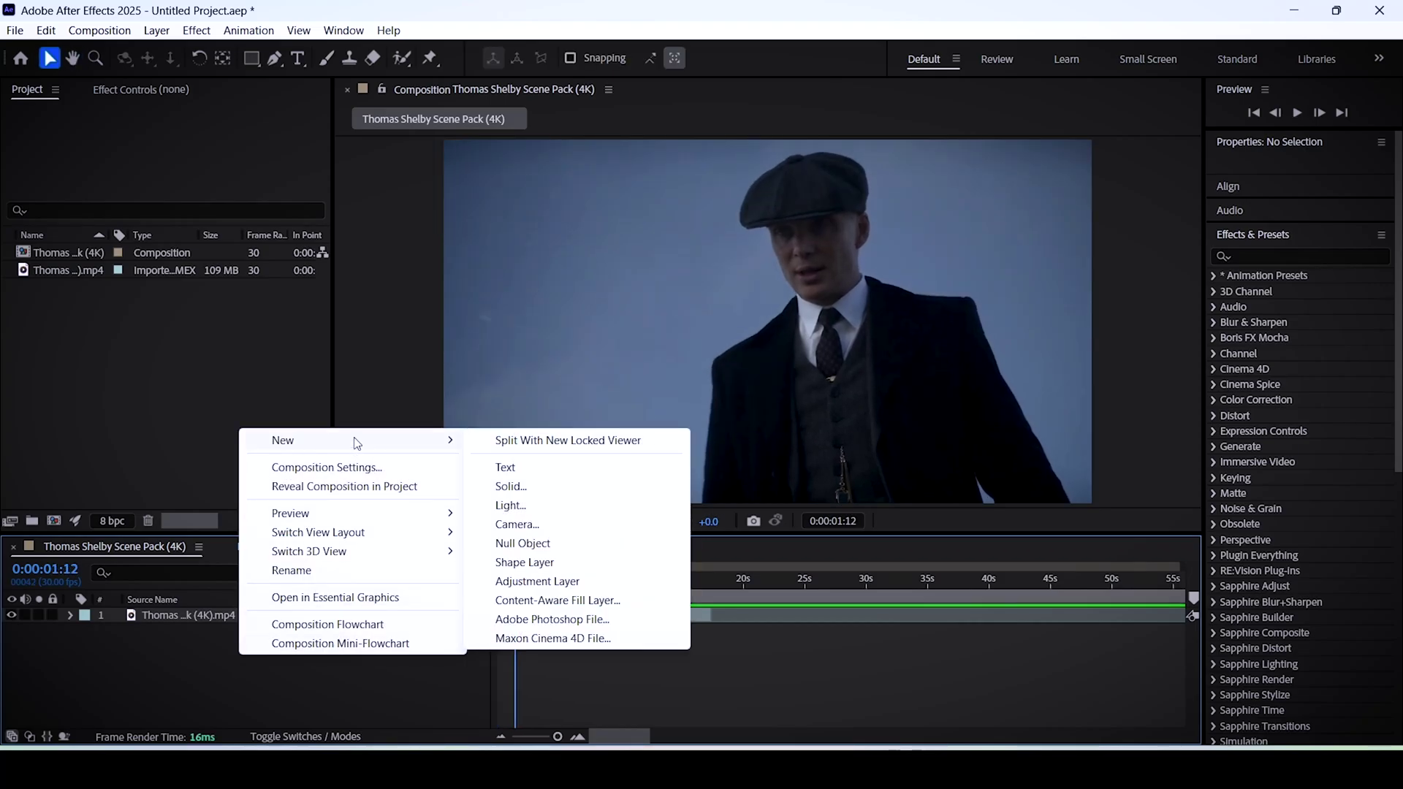
left_click(537, 583)
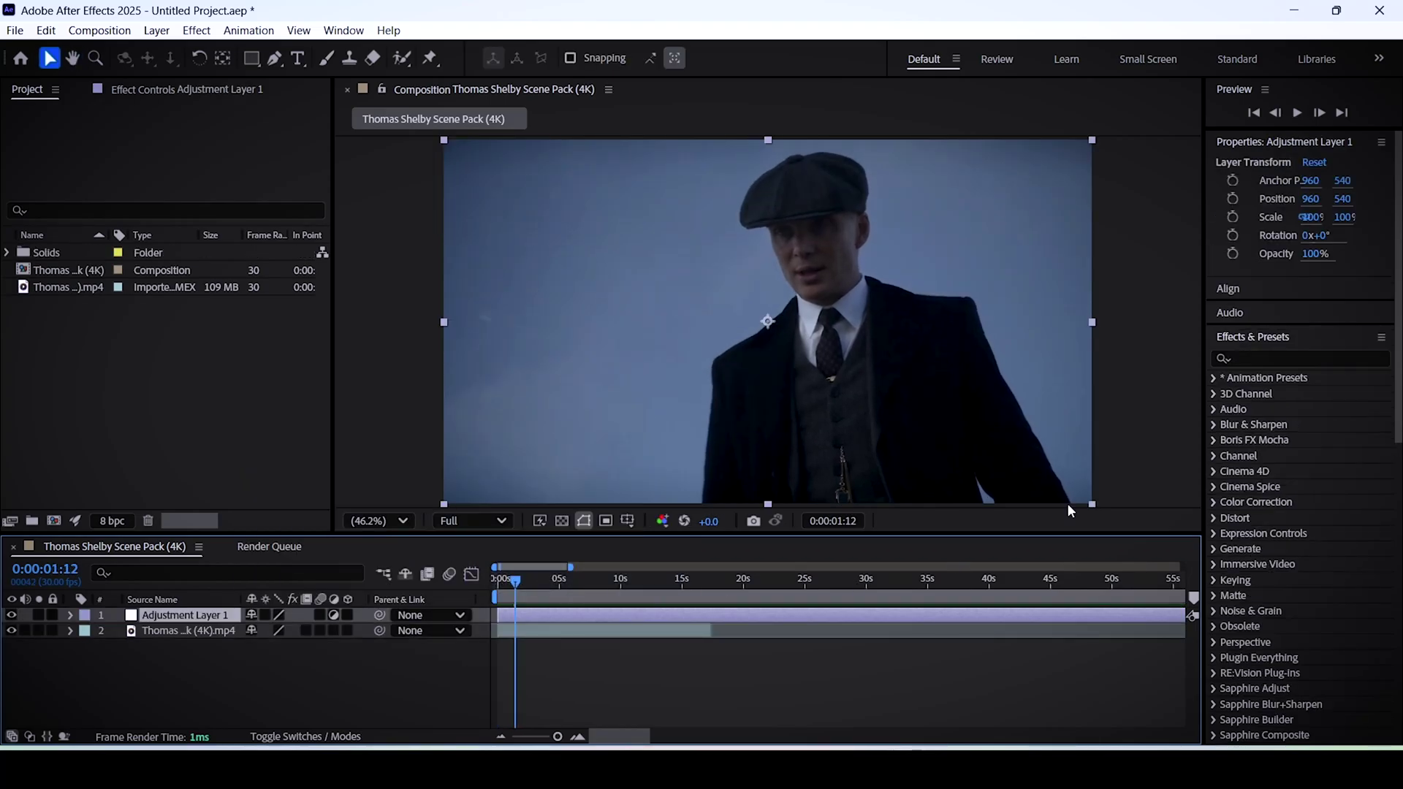
left_click(1272, 359)
type("str")
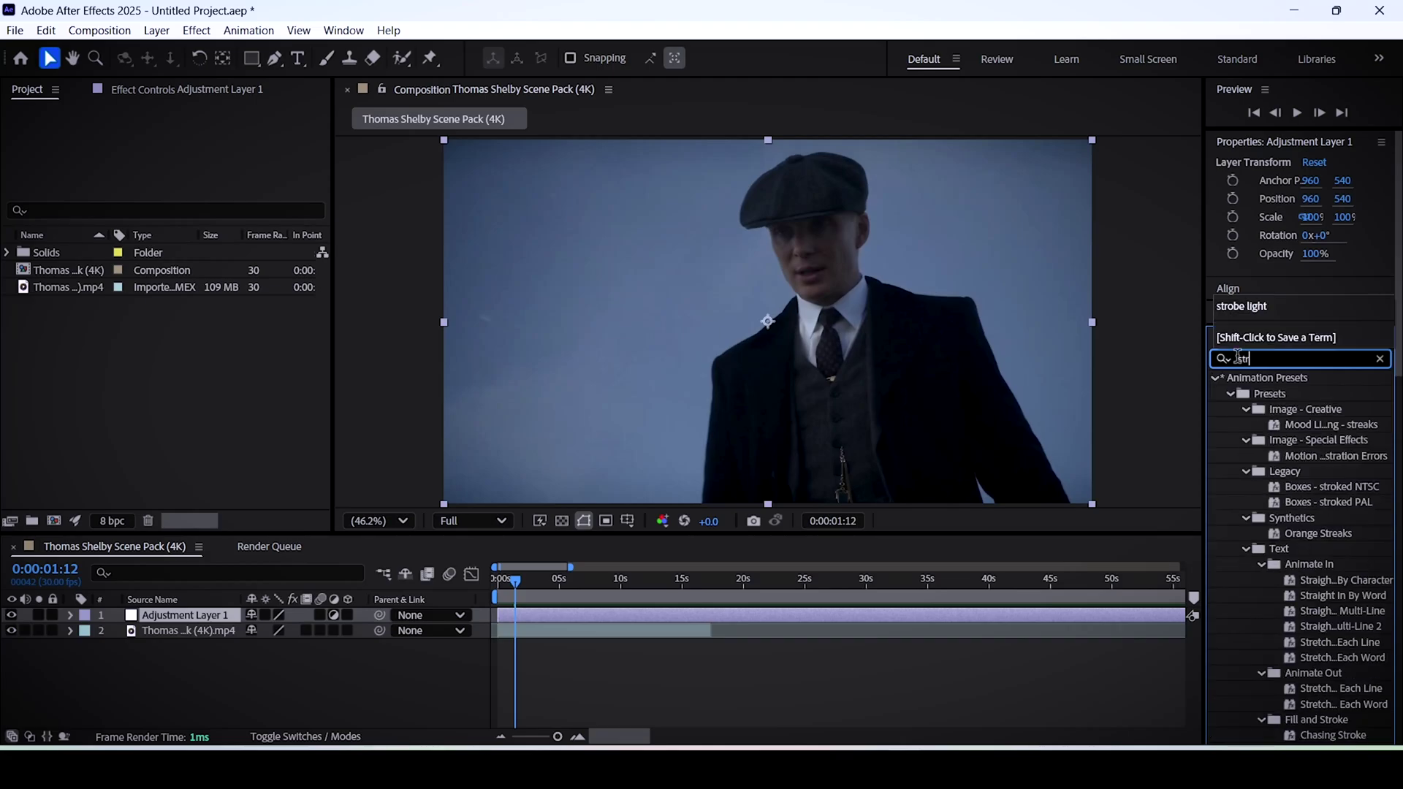
type("obe li")
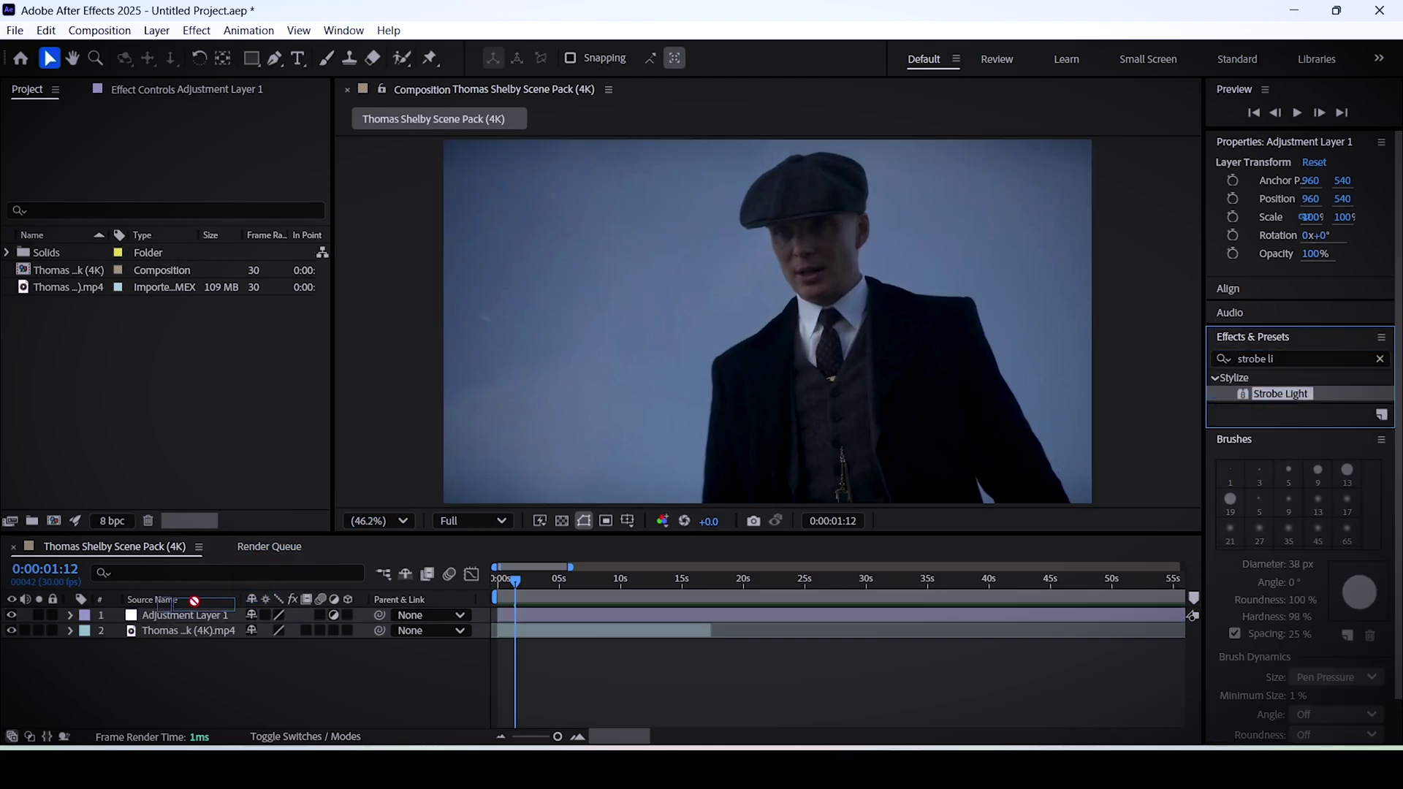
left_click_drag(1275, 394, 190, 613)
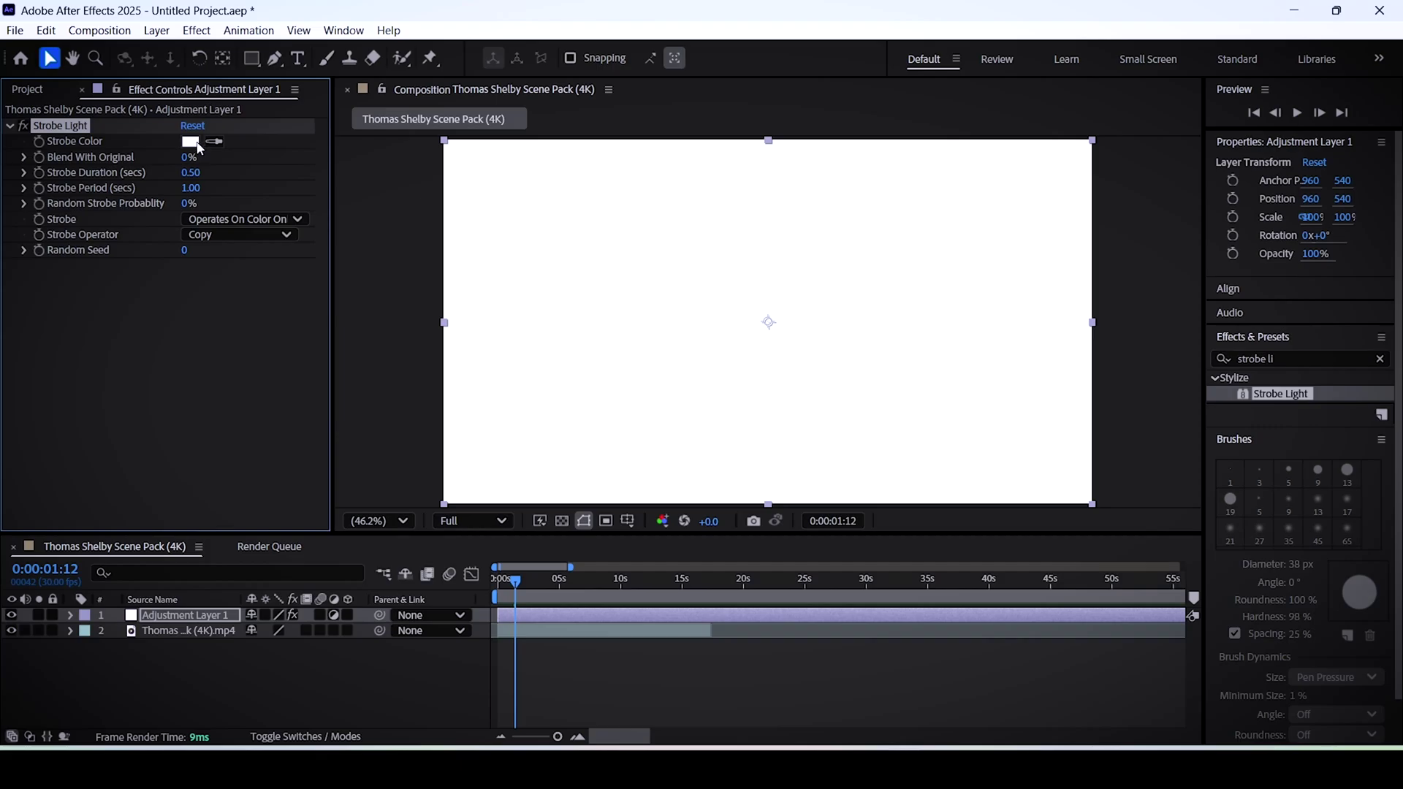
Step: Set the Strobe Light's Strobe Color to black
left_click(193, 142)
left_click_drag(690, 464, 729, 502)
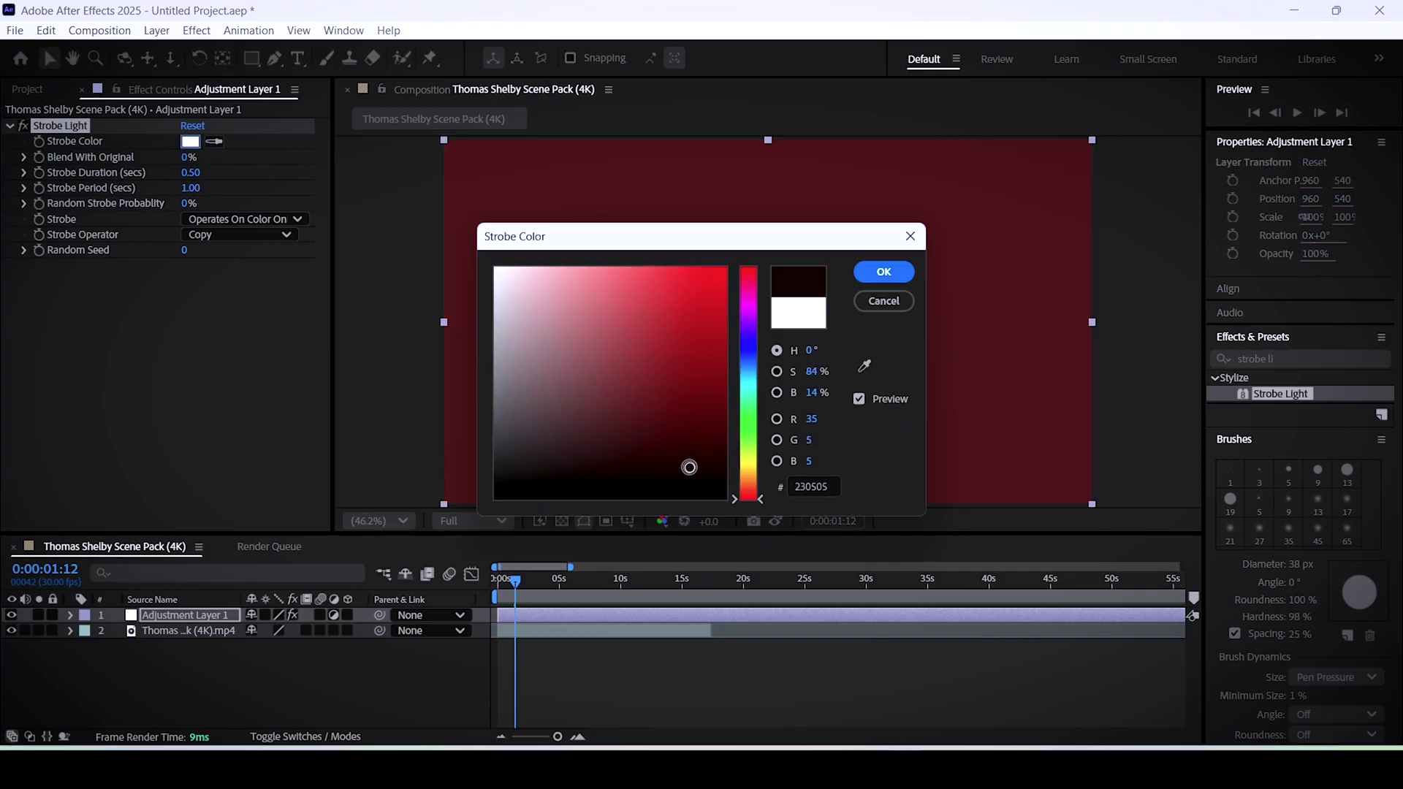
left_click(884, 270)
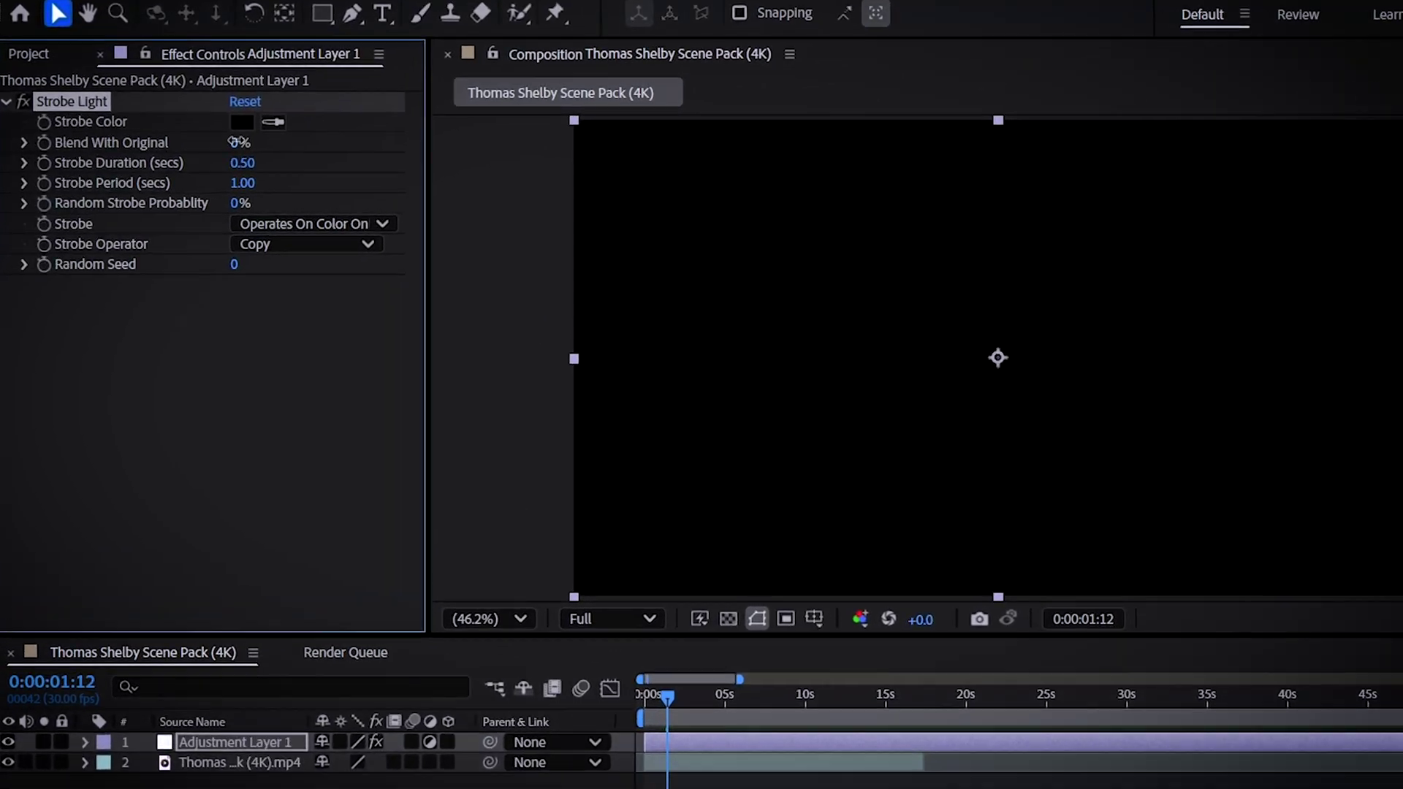
Step: Settle Blend With Original at 90% after trying 98% and 62%, then preview
left_click_drag(190, 158, 256, 158)
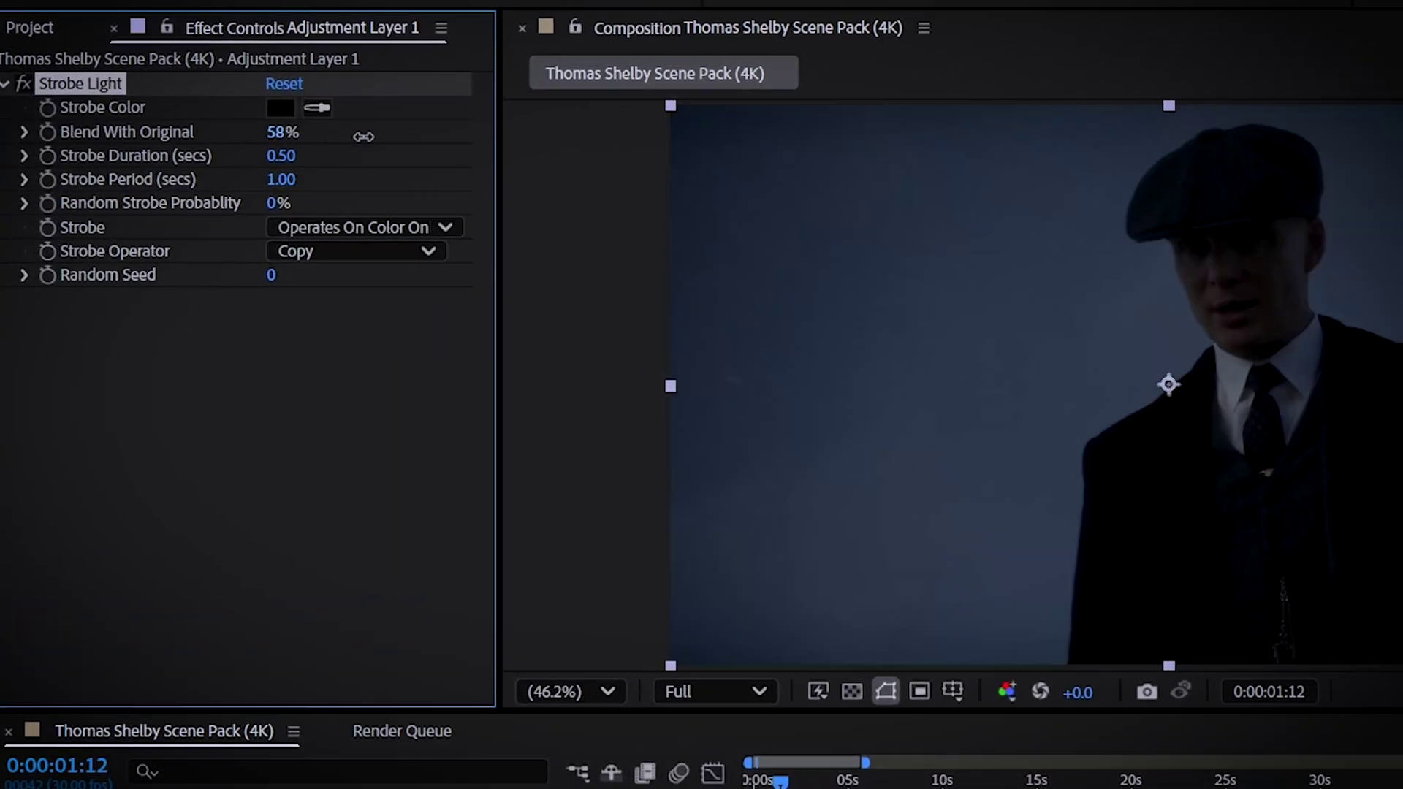
mouse_move(387, 139)
left_mouse_down()
mouse_move(422, 141)
mouse_move(373, 142)
left_mouse_up()
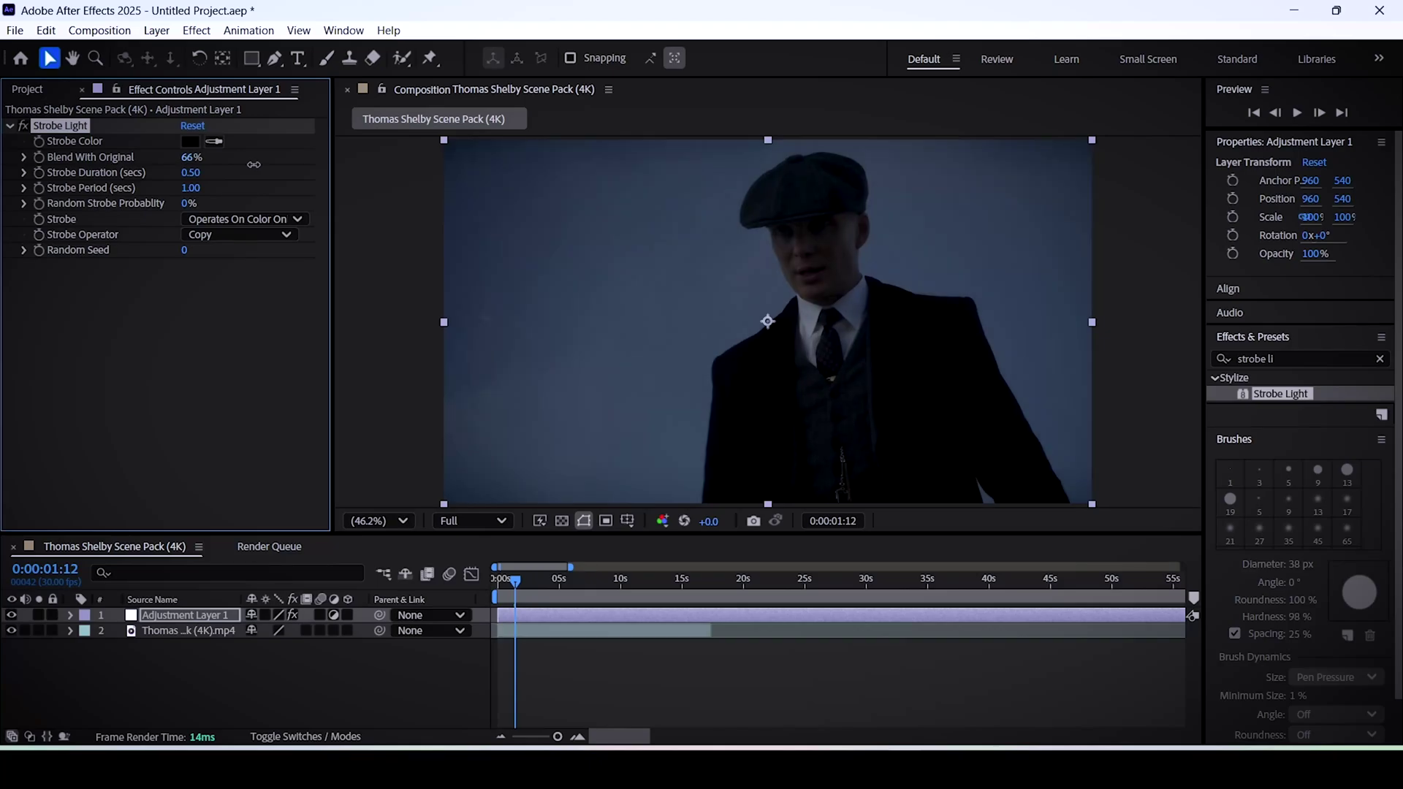
left_click_drag(254, 165, 251, 164)
left_click_drag(252, 165, 276, 164)
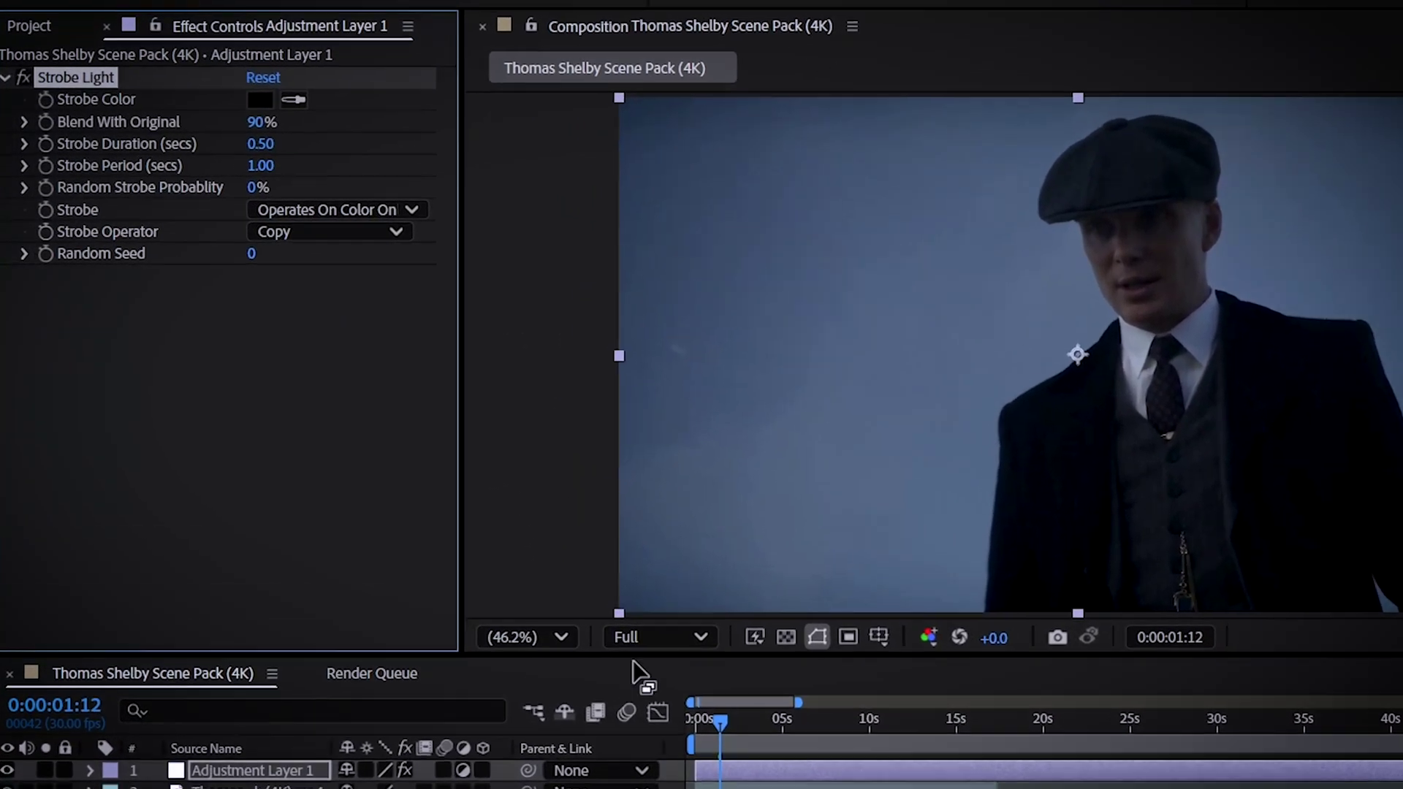
key("space")
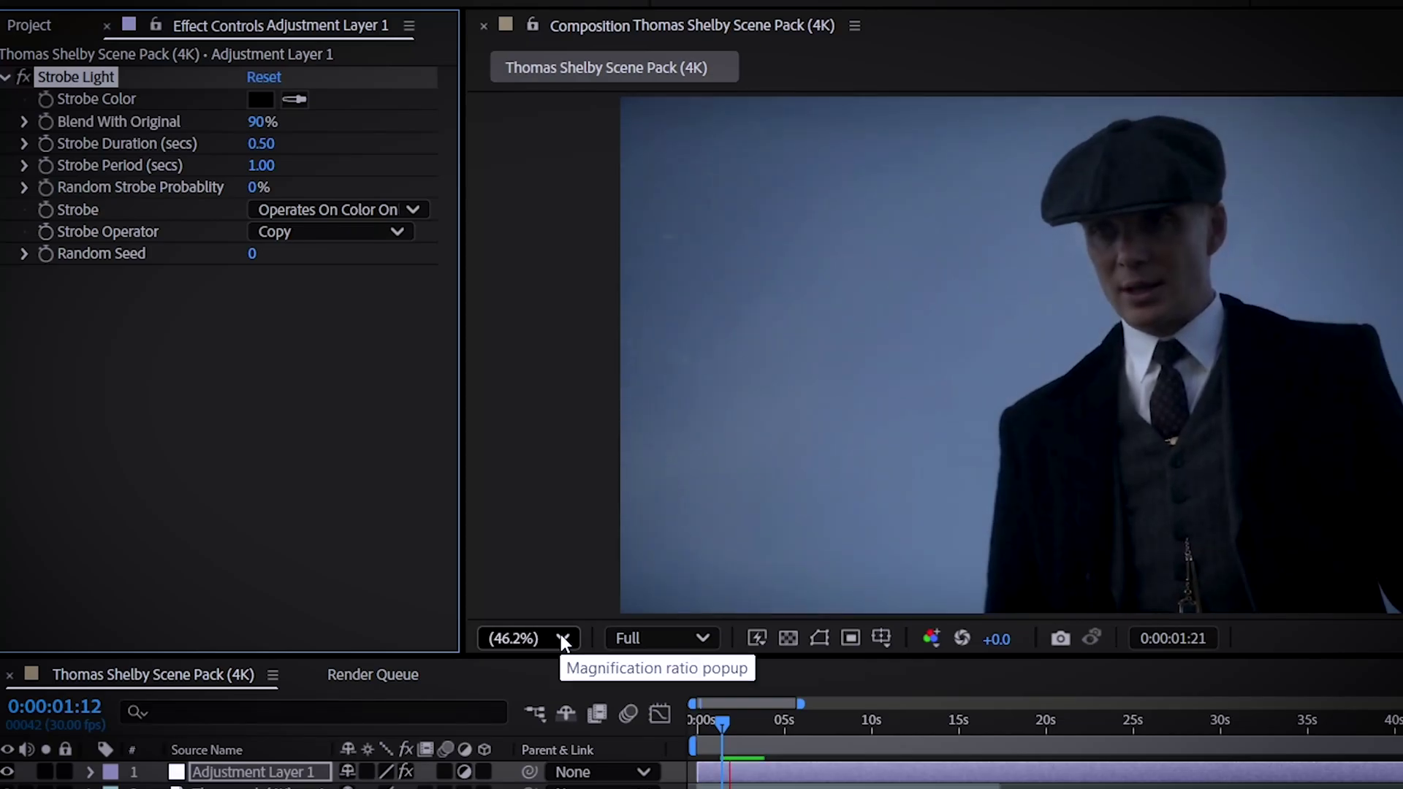
Step: Stop playback, then set Strobe Duration to 0.05 s and Strobe Period to 0.10 s
key("space")
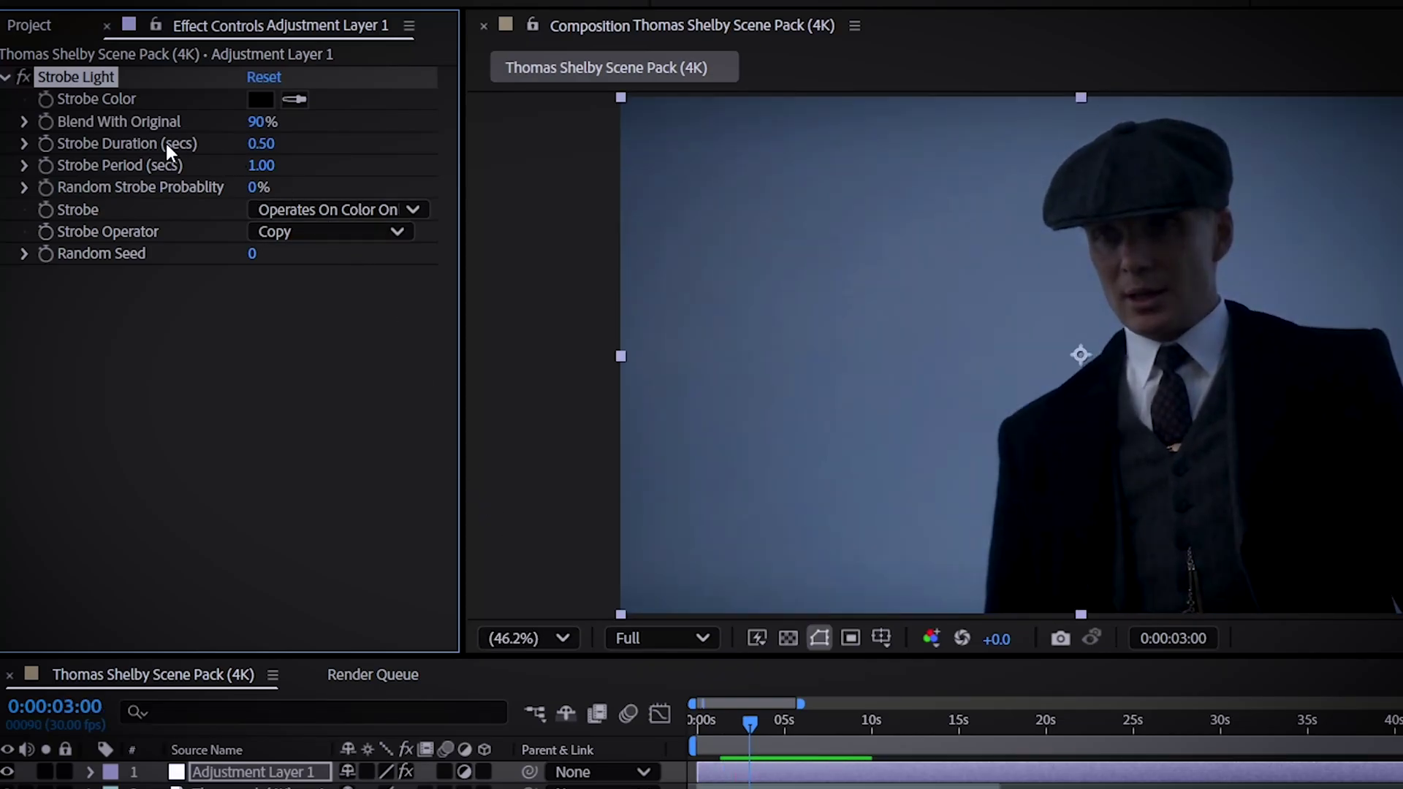
left_click_drag(261, 143, 373, 140)
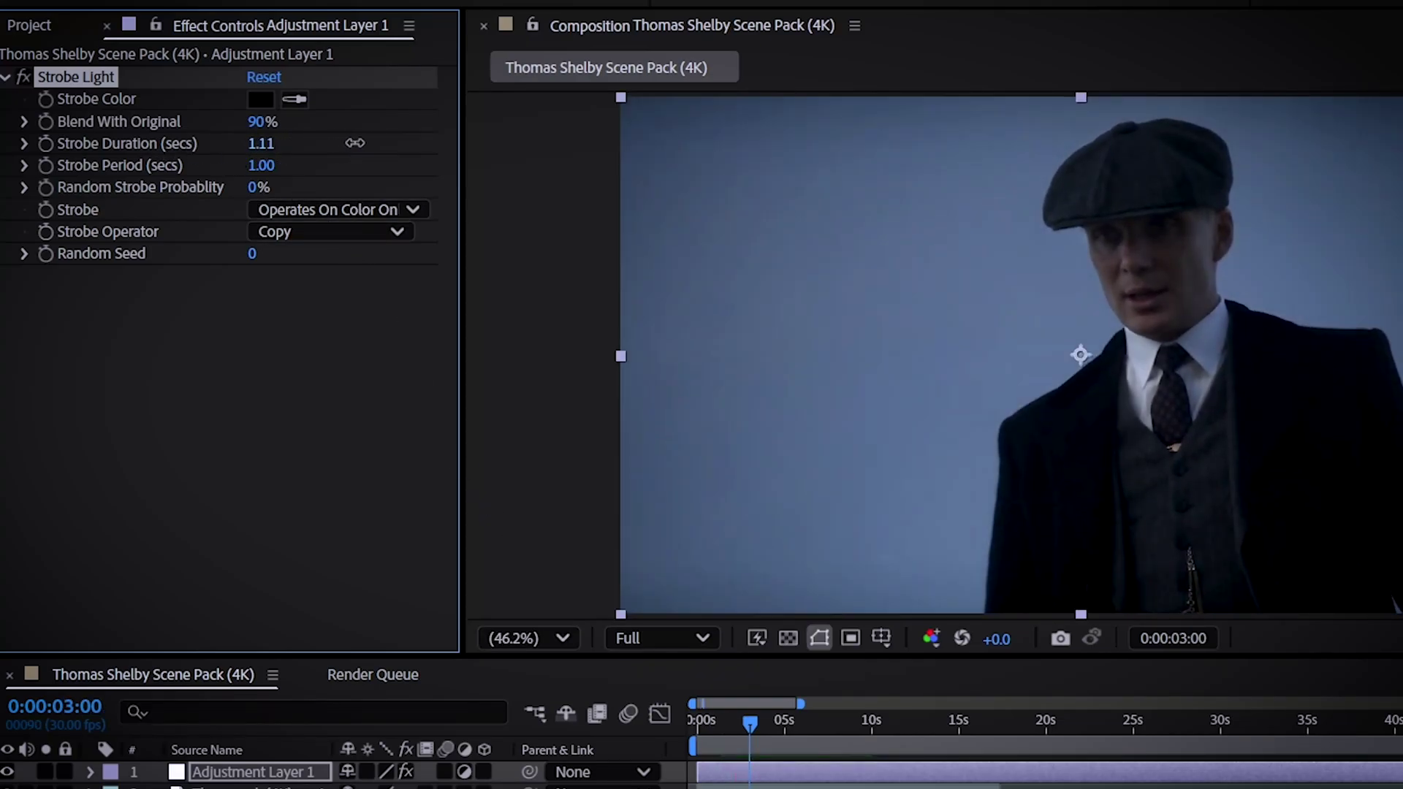
mouse_move(260, 143)
left_mouse_down()
mouse_move(76, 164)
mouse_move(264, 158)
left_mouse_up()
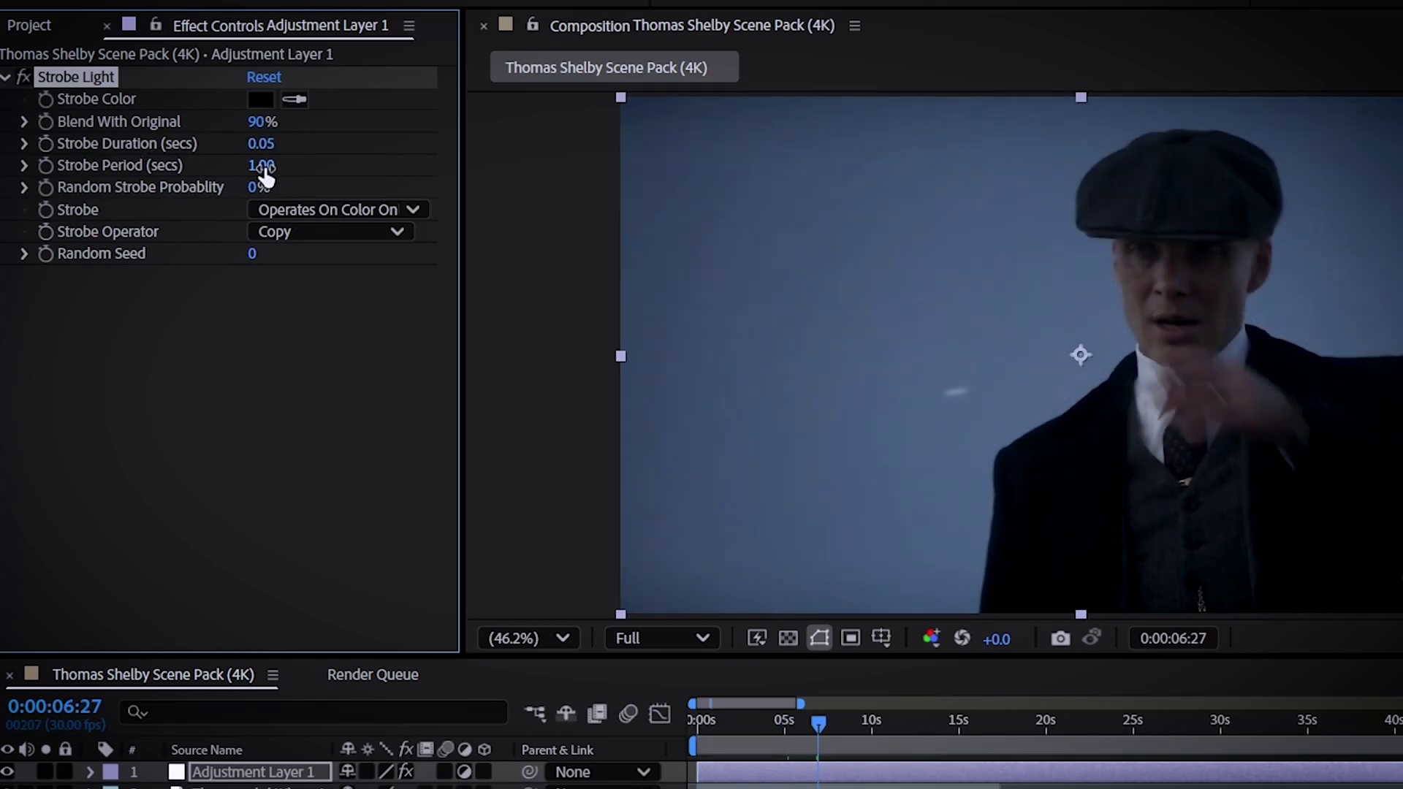
left_click_drag(265, 166, 157, 172)
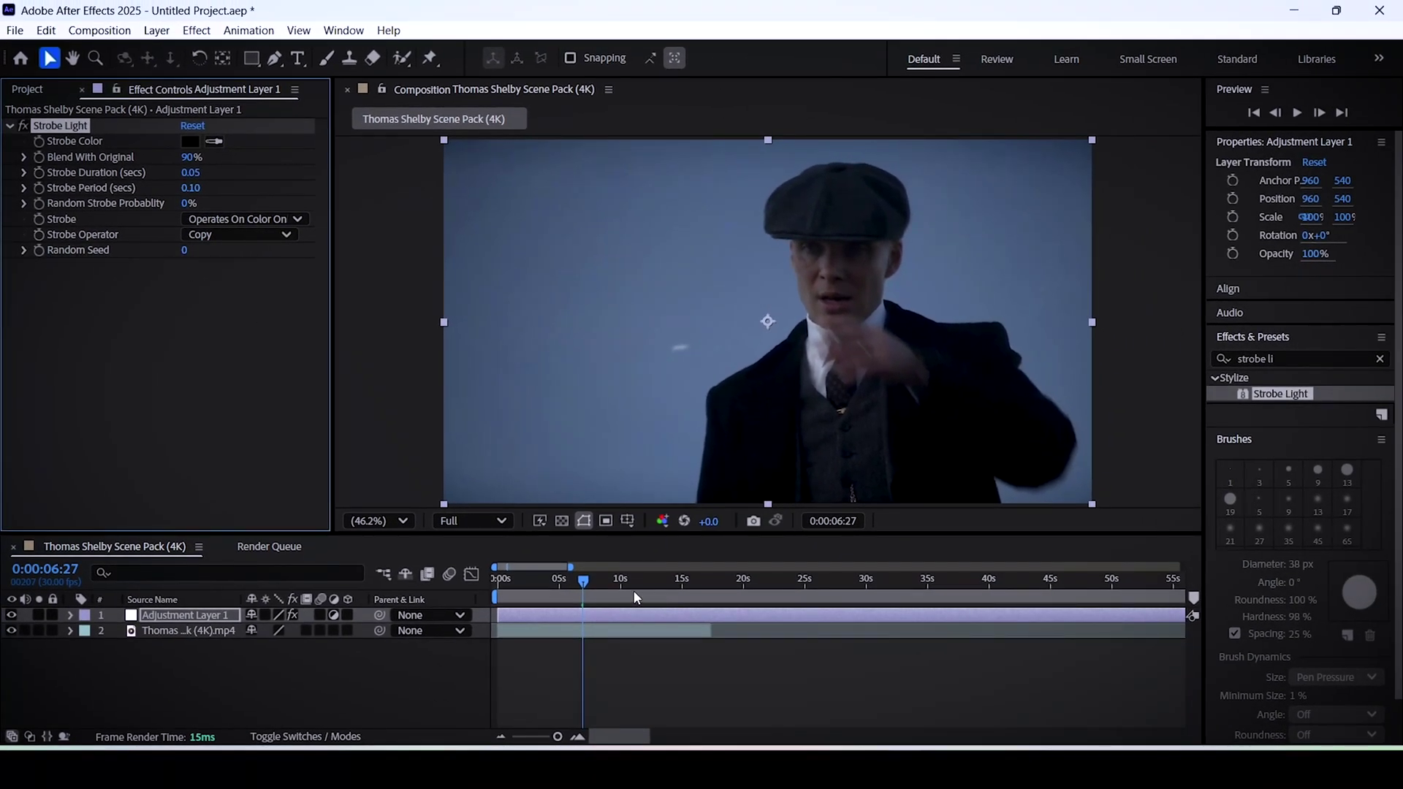
left_click(515, 579)
key("space")
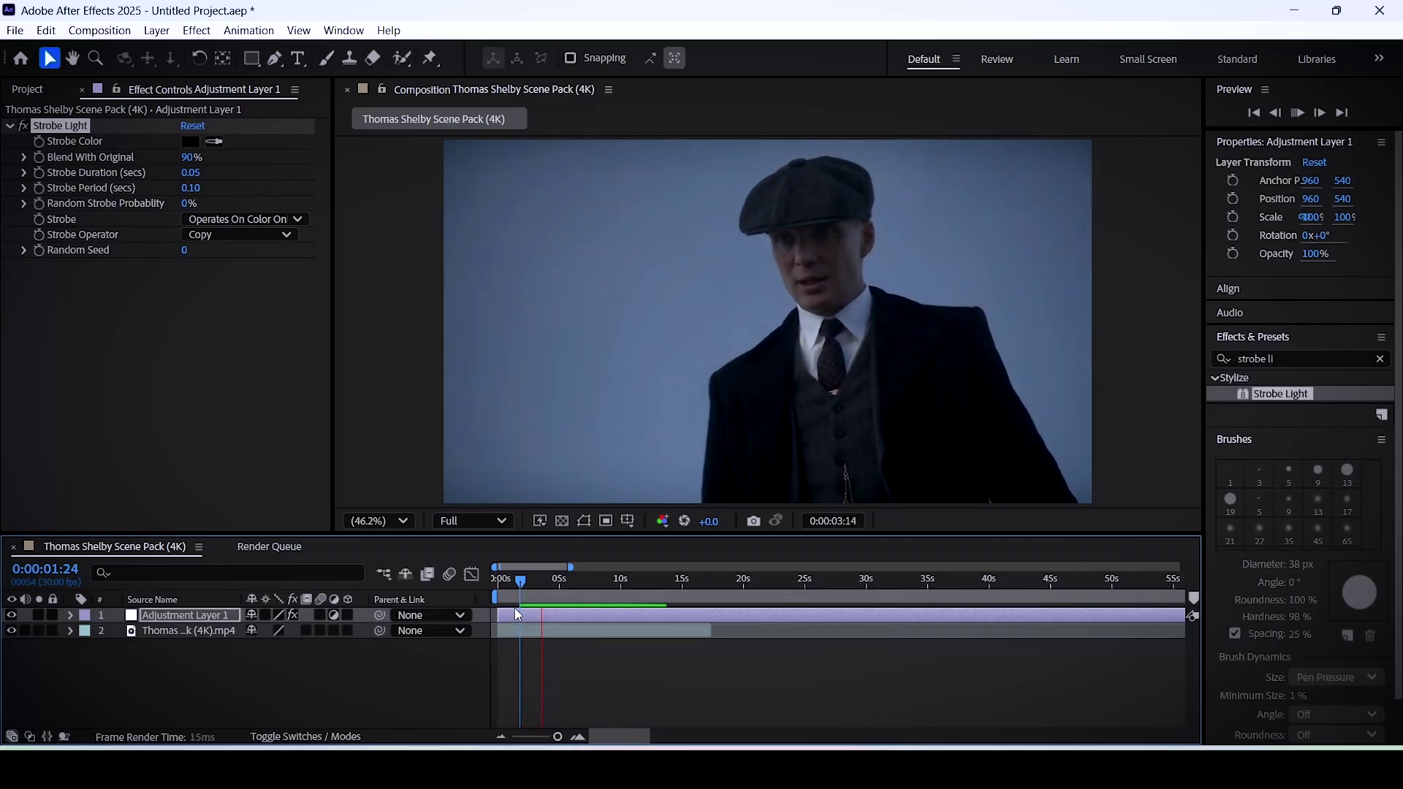
key("space")
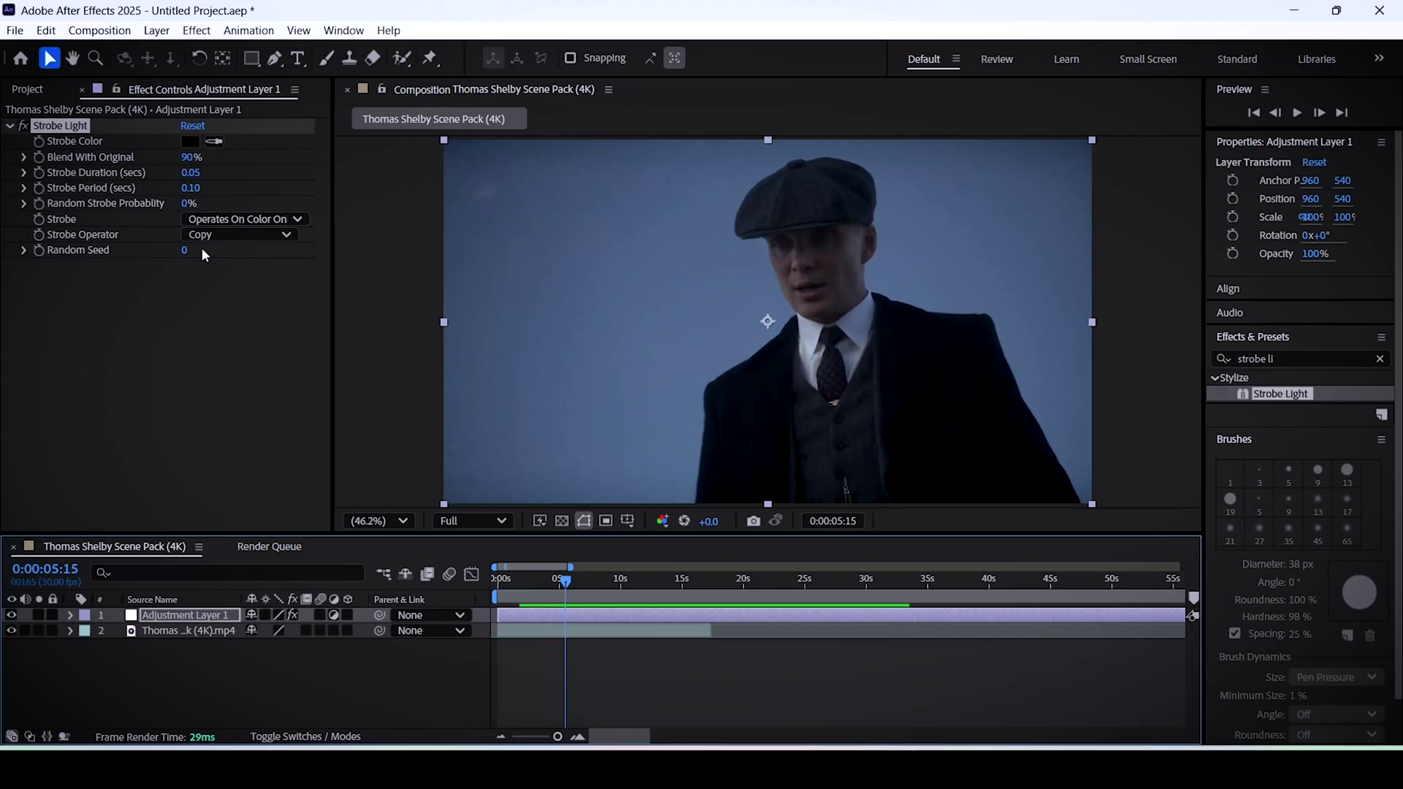
Step: Switch the Strobe mode to Makes Layer Transparent and play the composition
left_click(244, 218)
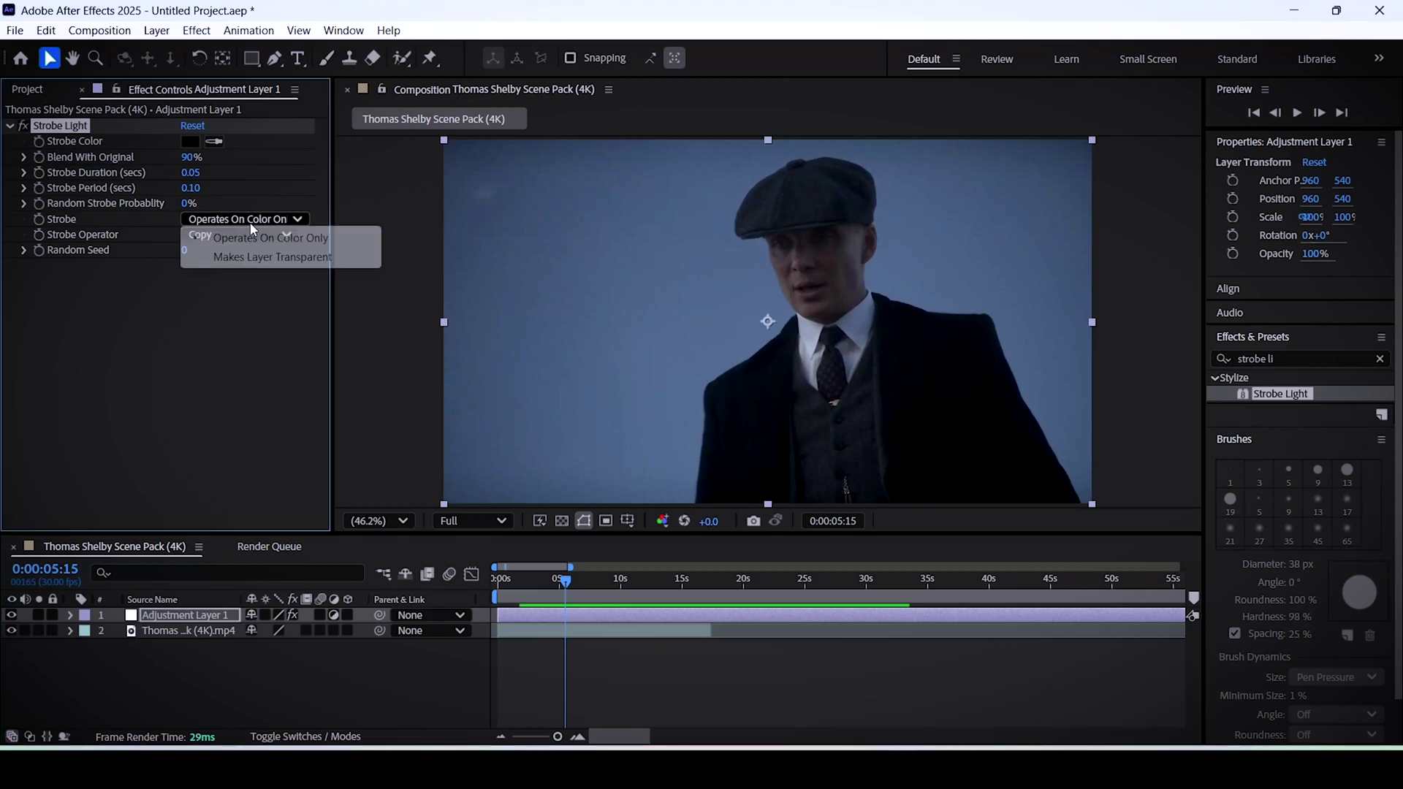
left_click(281, 259)
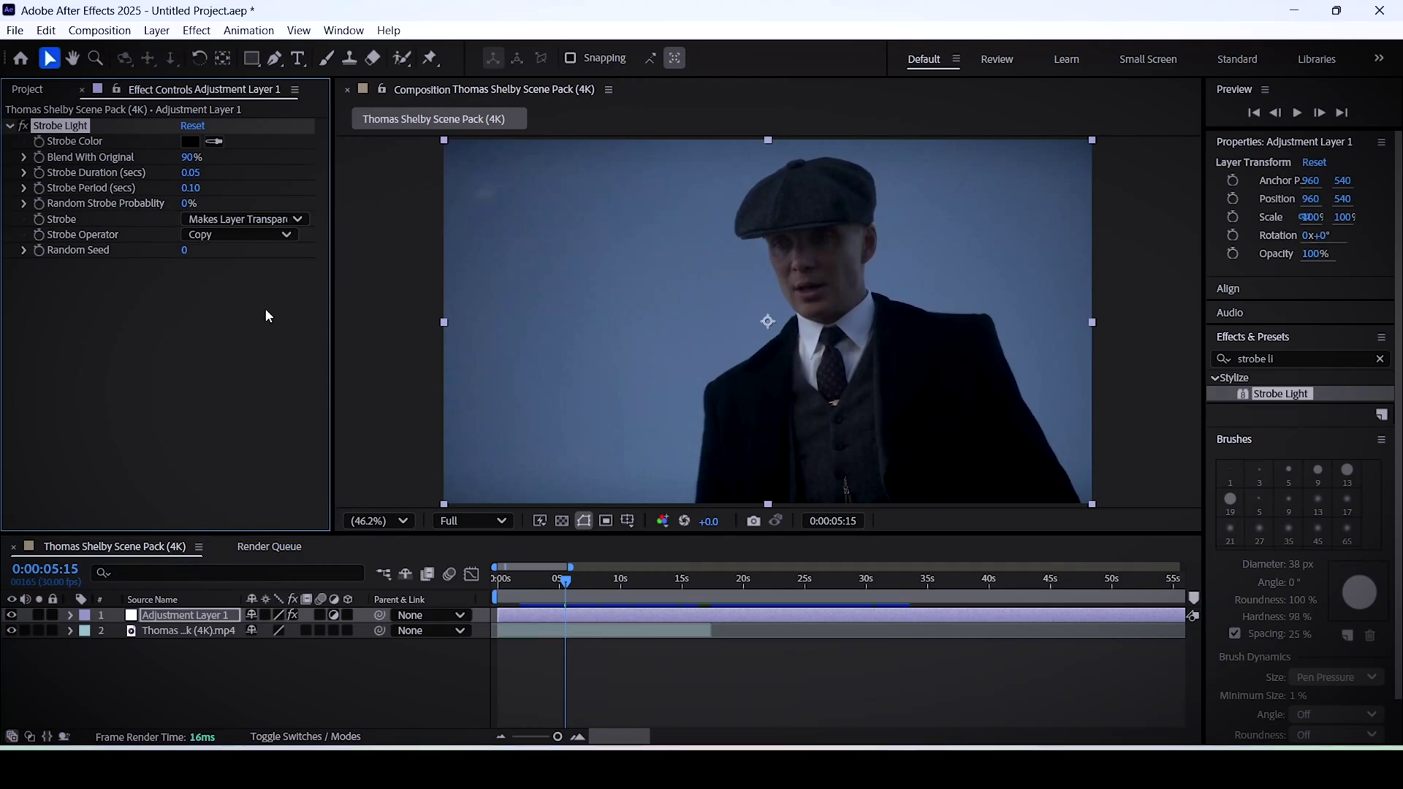
key("space")
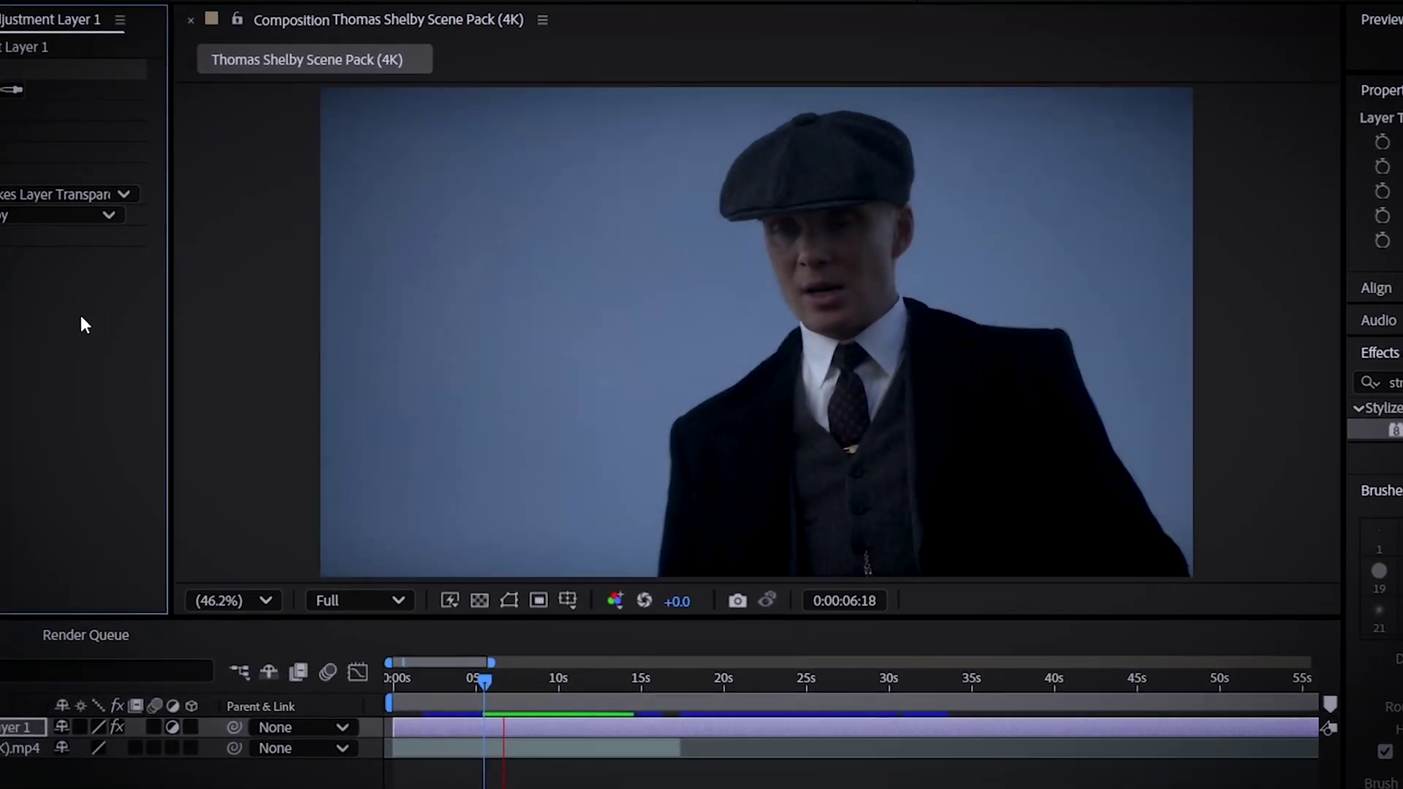